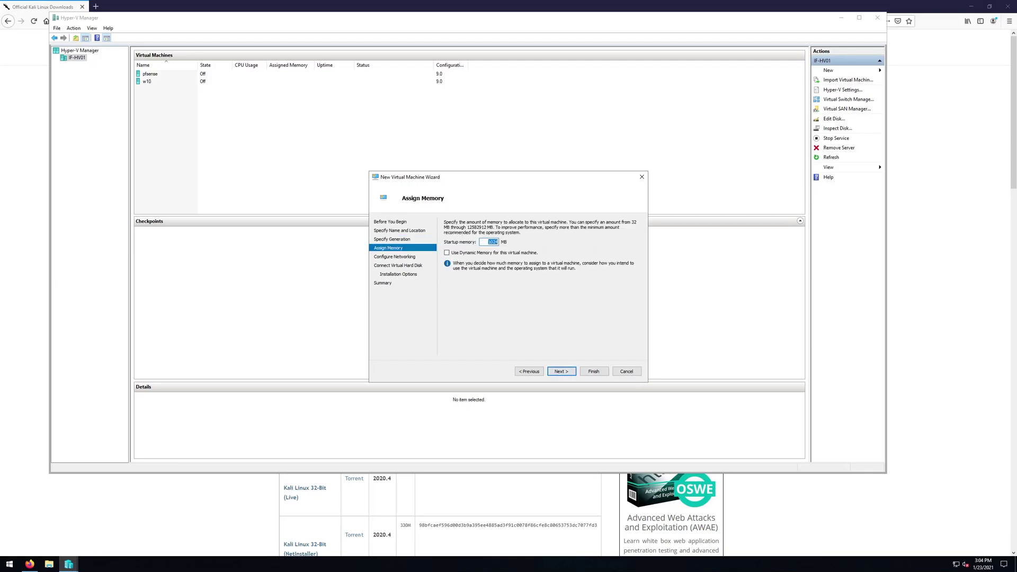
- Give the new VM 2048 MB of memory and connect it to the virtual switch
type("2048")
key("Return")
key("alt+Down")
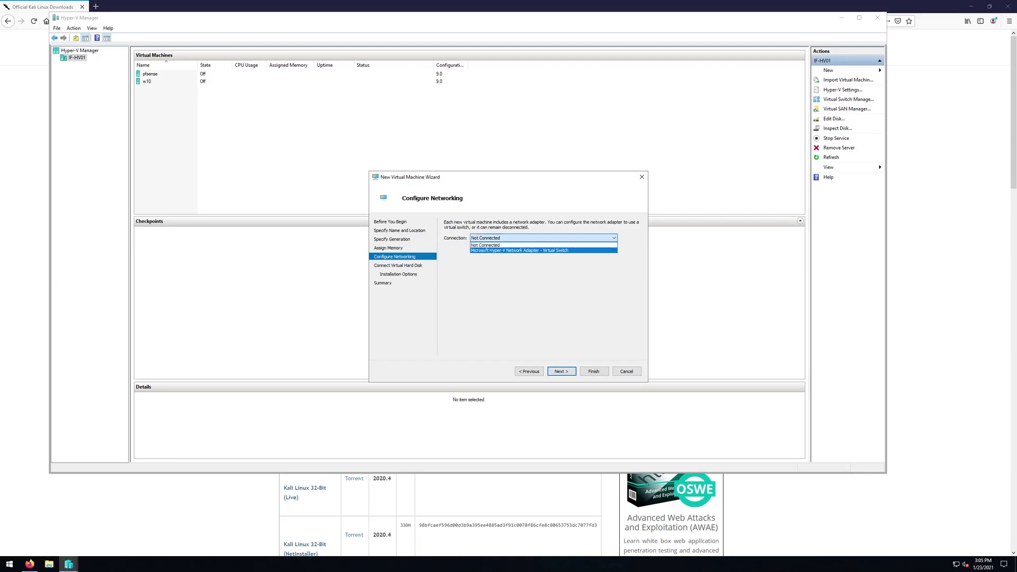
key("Return")
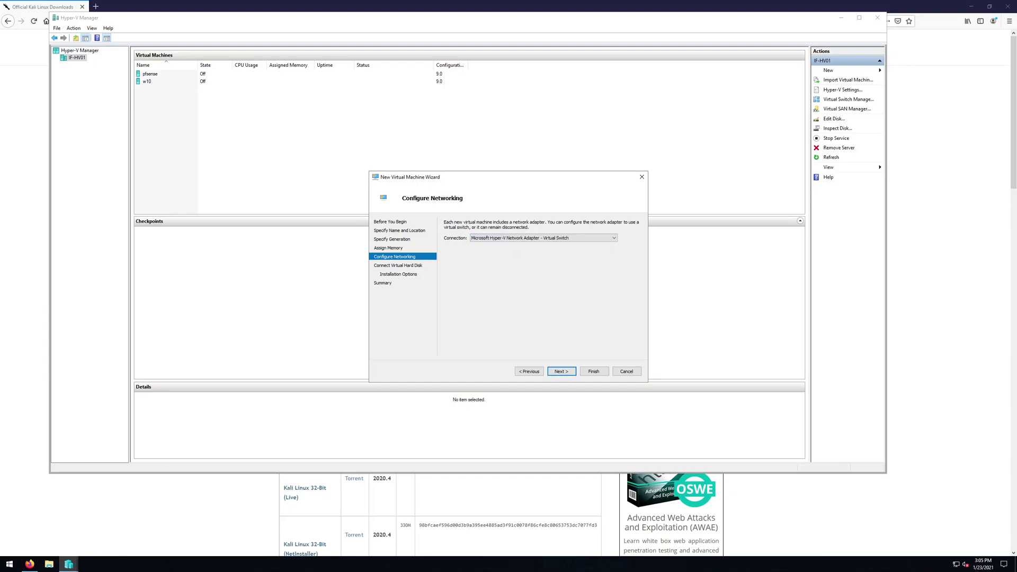
key("Return")
- Change the virtual hard disk size from 127 to 80 GB
left_click(488, 279)
double_click(489, 278)
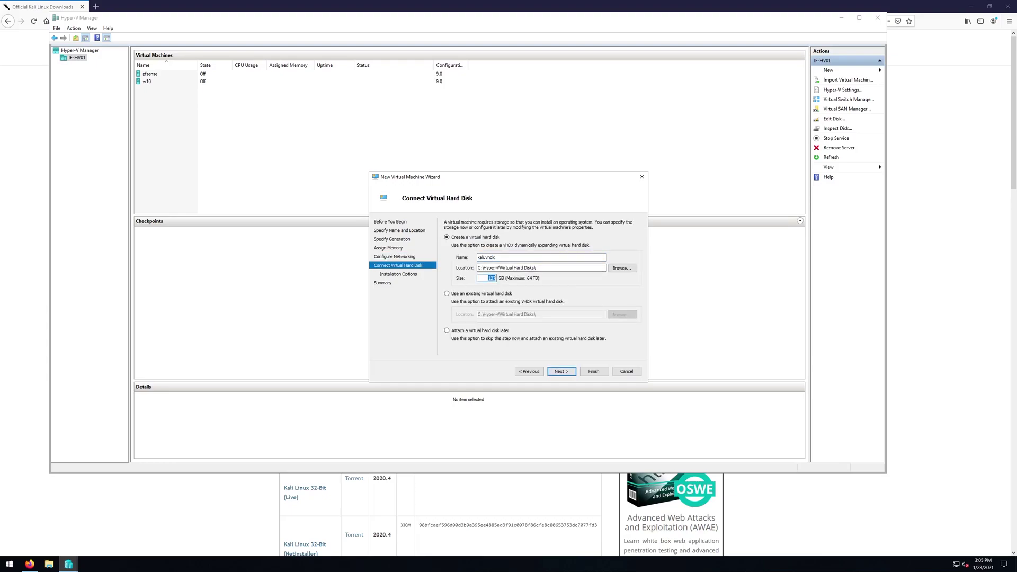
type("80")
key("Return")
- Install from the Kali Linux installer ISO in Downloads and finish creating the VM
key("Down")
key("Tab")
key("Tab")
key("Return")
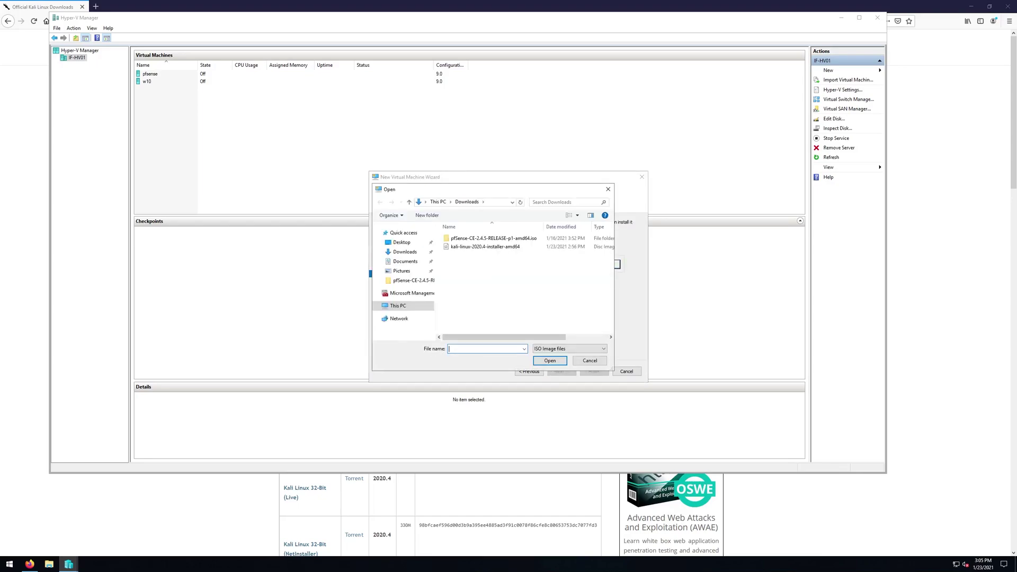
left_click(485, 246)
left_click(550, 360)
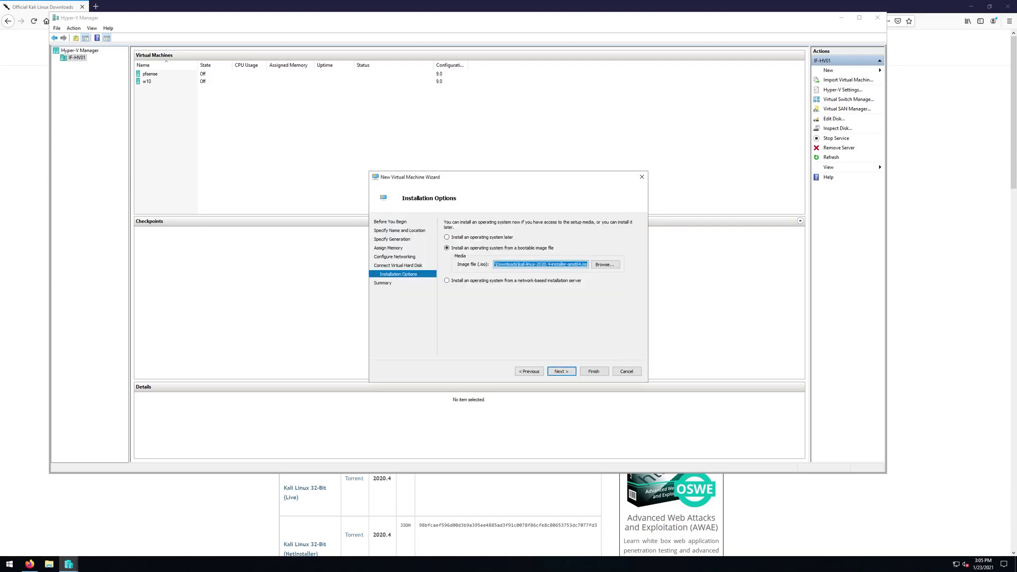
key("Return")
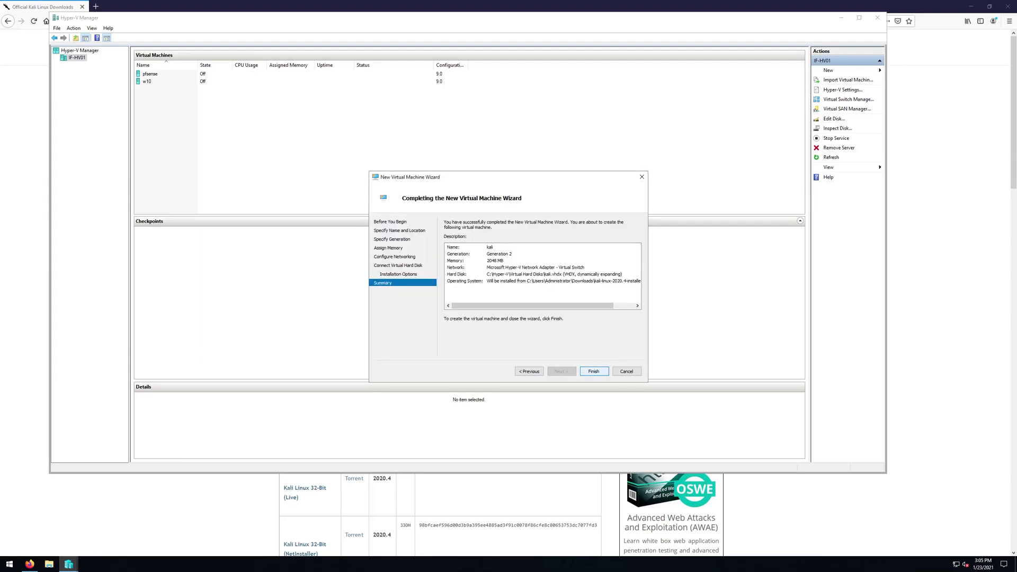
key("Return")
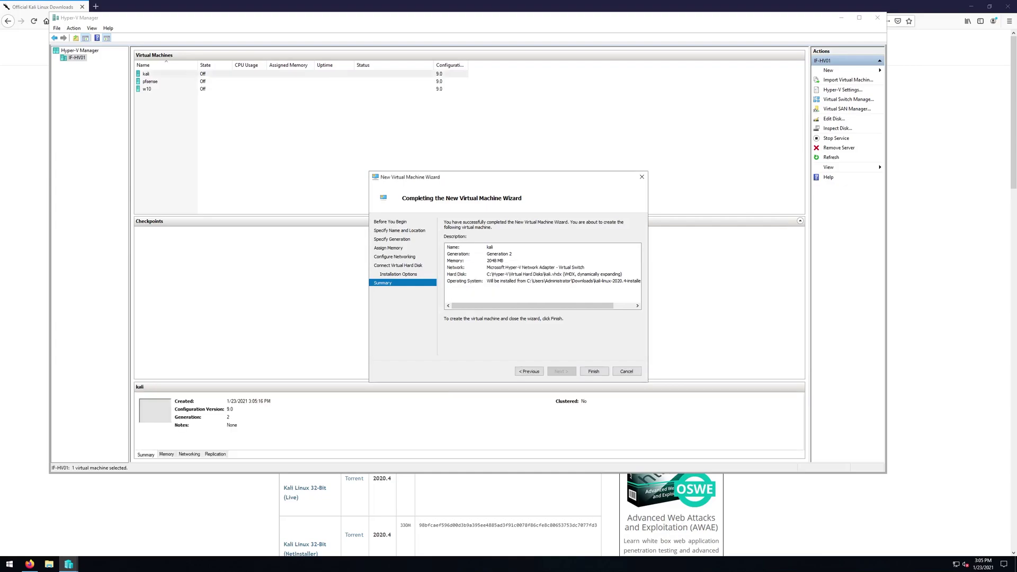
- In the kali VM's settings, set the number of virtual processors to 2
right_click(205, 74)
left_click(222, 90)
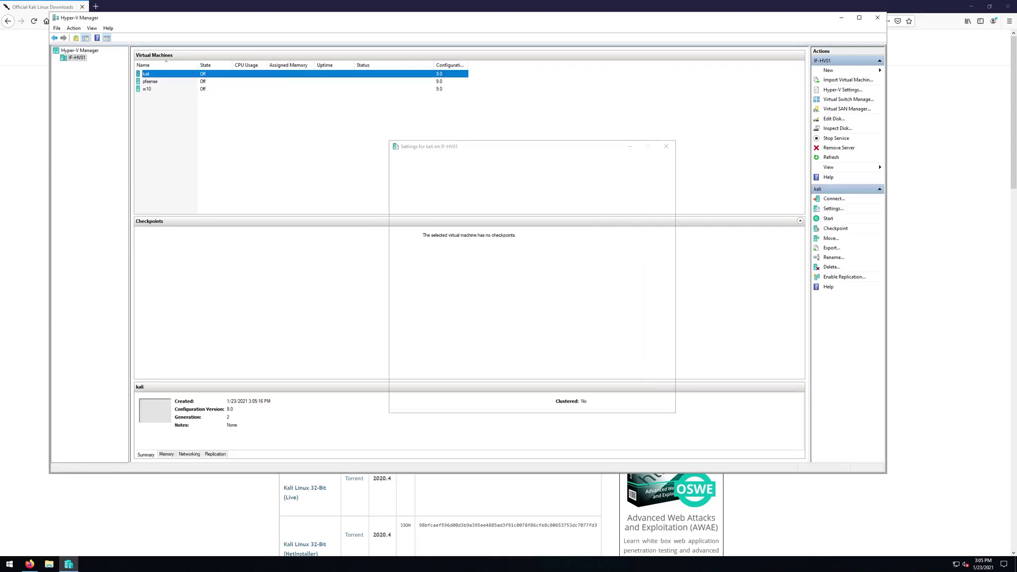
left_click(420, 223)
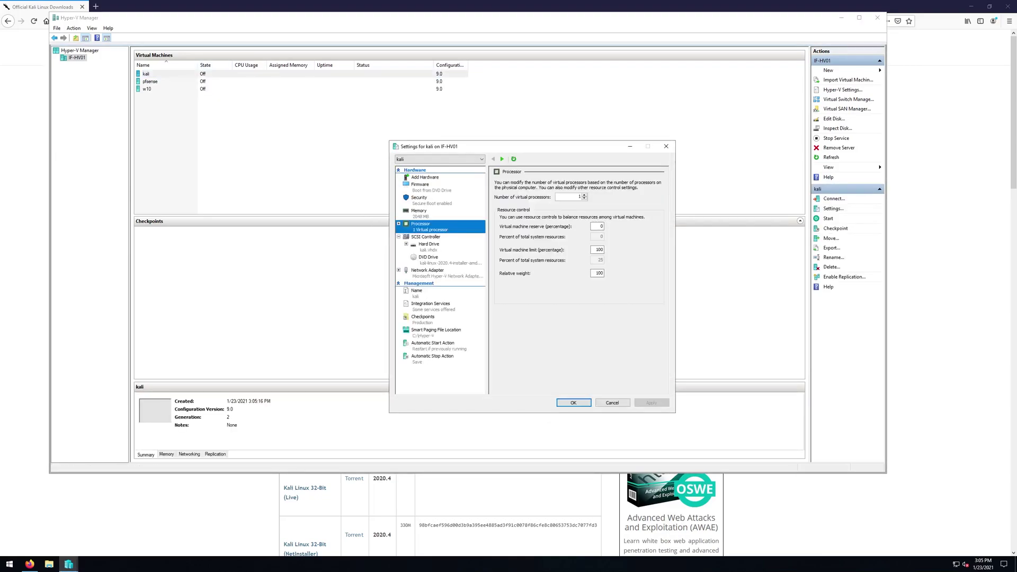
type("2")
- Enable virtual LAN identification on the kali network adapter
left_click(430, 270)
left_click(503, 215)
left_click(509, 241)
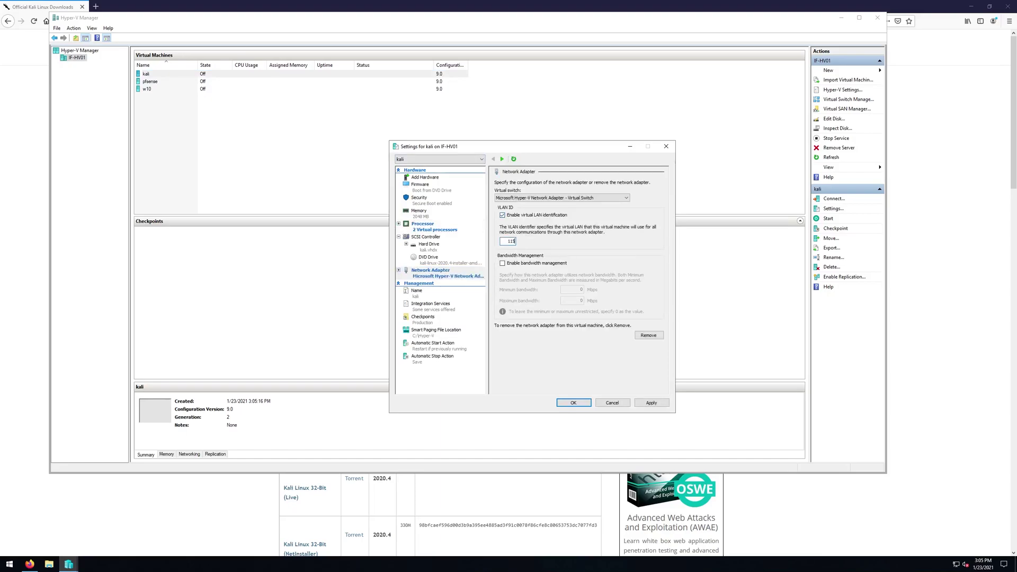
- Turn off Secure Boot and save the VM settings
left_click(419, 200)
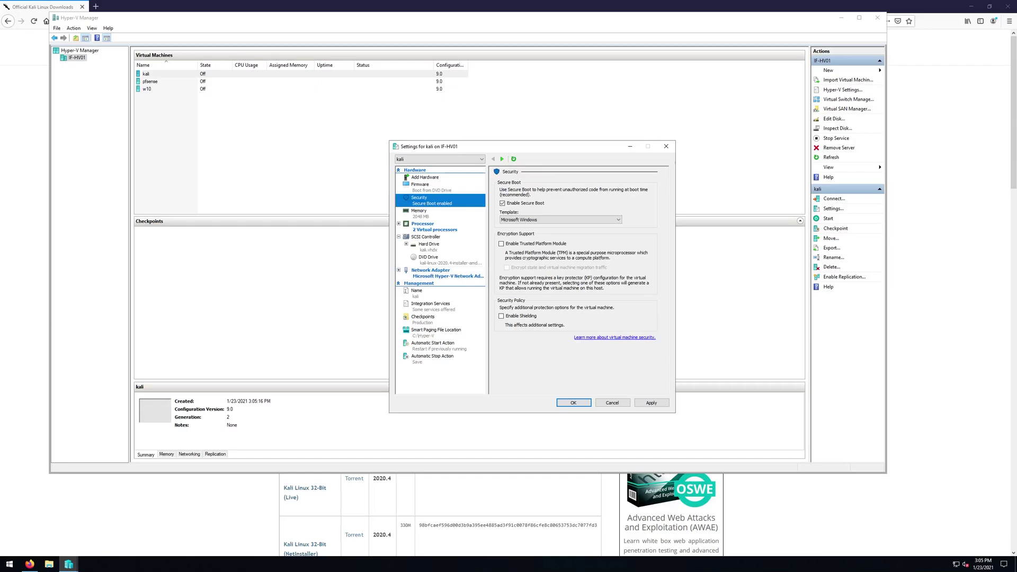
left_click(503, 203)
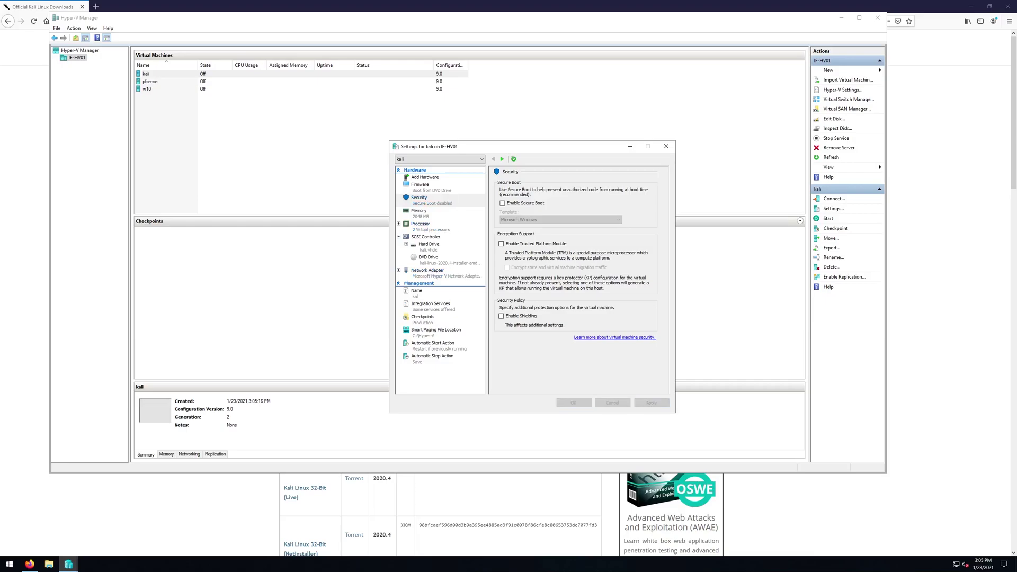
key("Return")
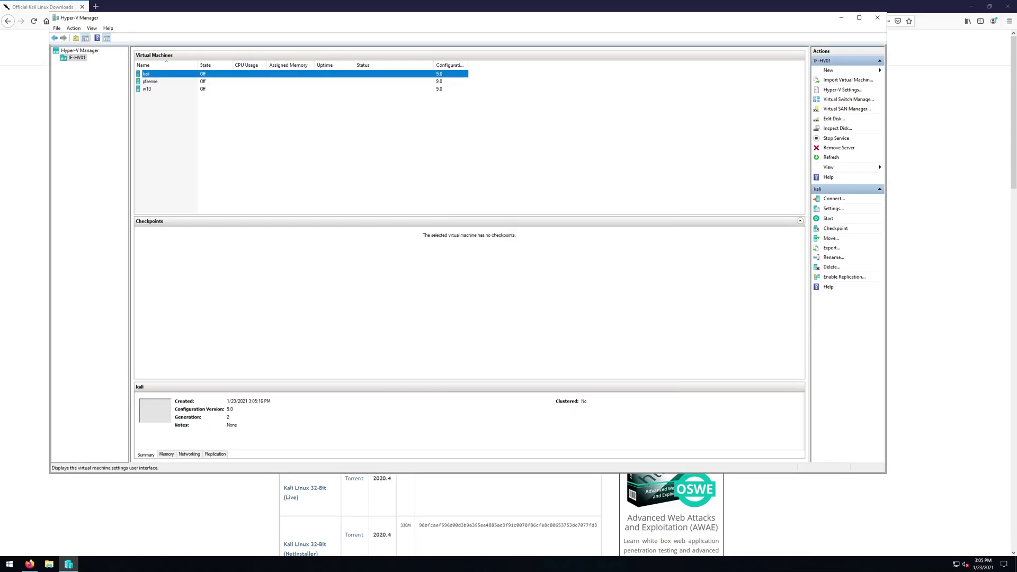
- Connect to and start the kali VM, then boot the Graphical install option
left_click(834, 198)
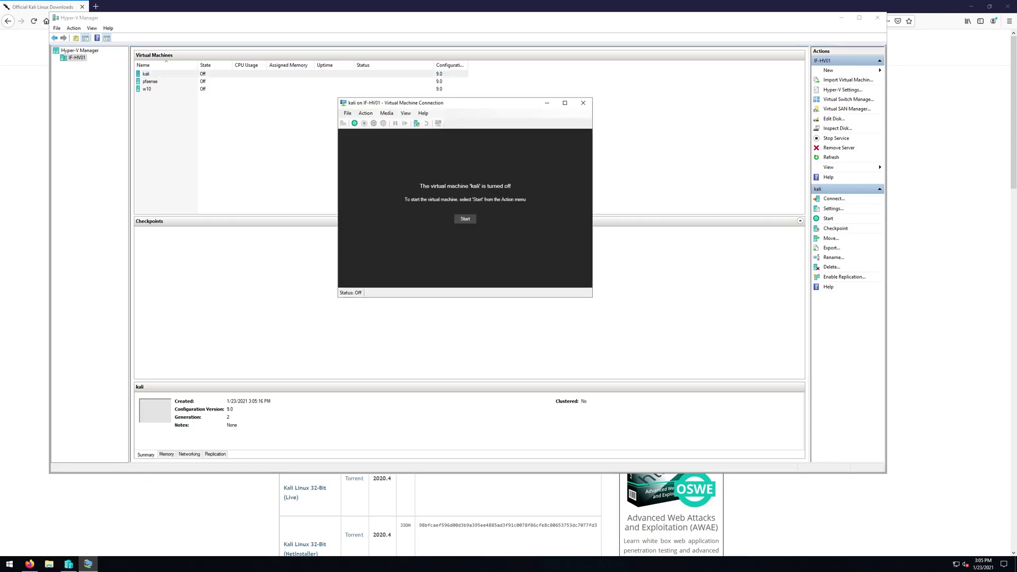
left_click(355, 123)
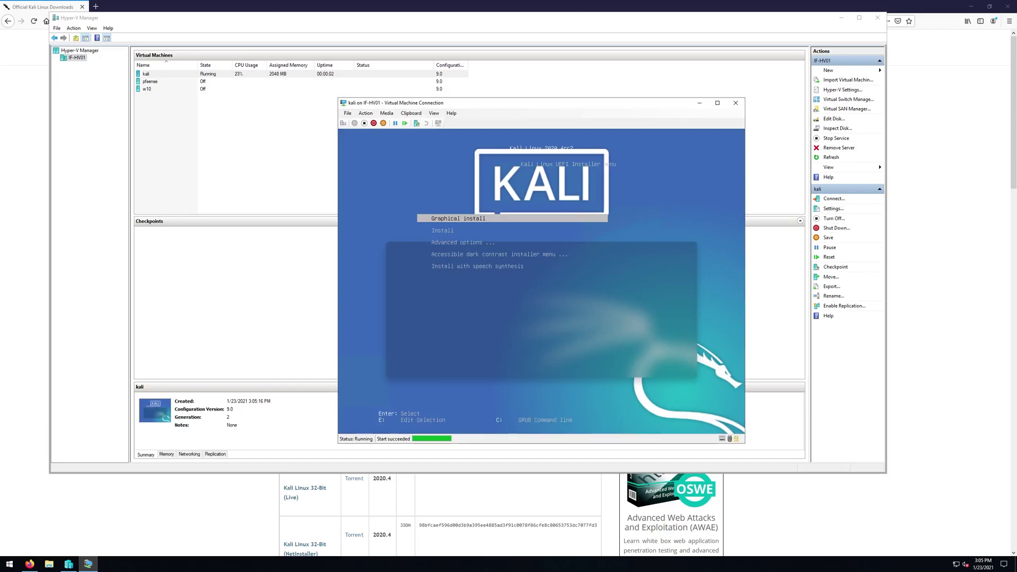
key("Return")
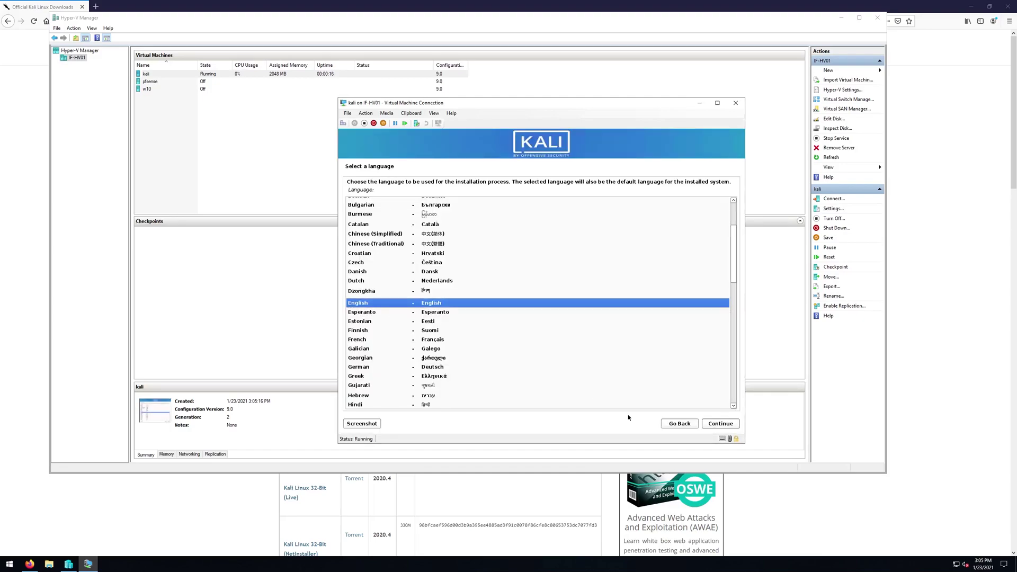
- Accept English, United States and the American English keyboard in the installer
left_click(720, 422)
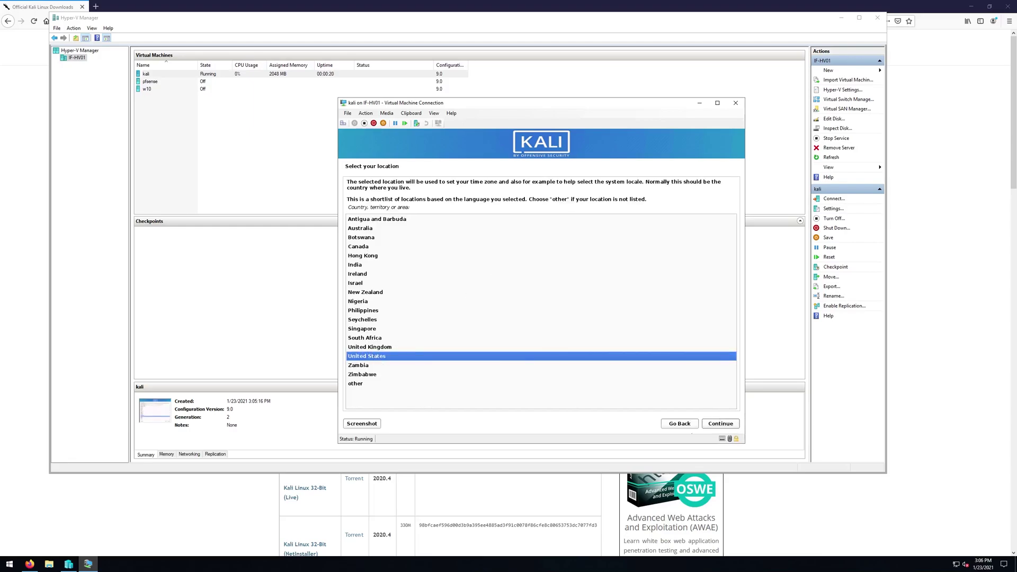
left_click(733, 424)
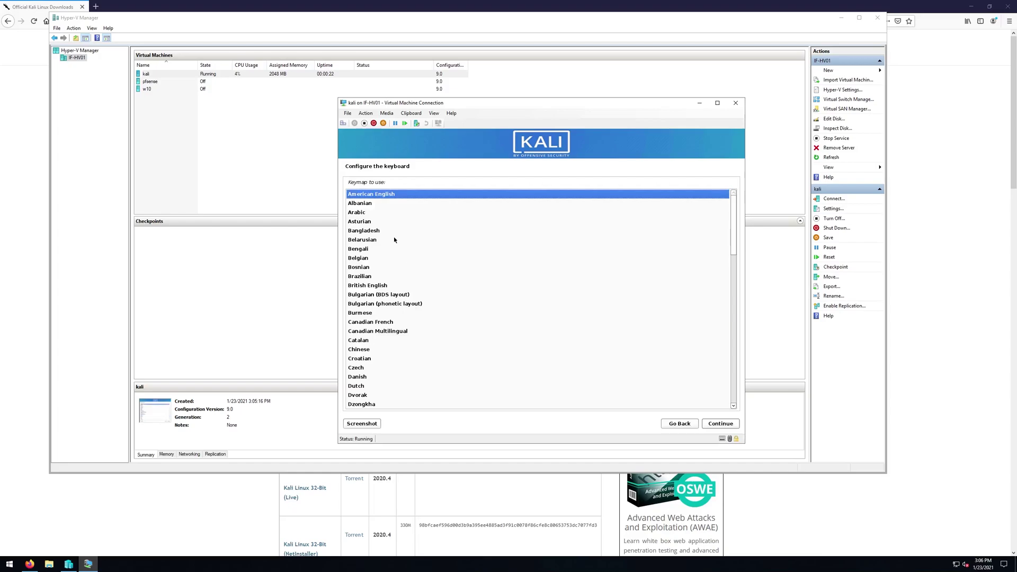
left_click(721, 422)
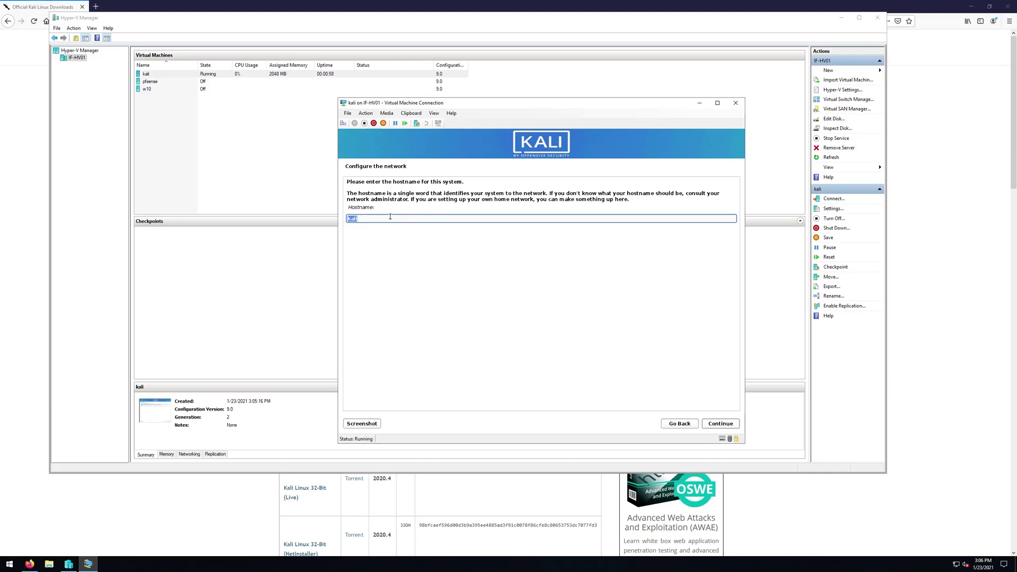
- Keep the default hostname, leave the domain blank, and enter the user's full name
left_click(716, 424)
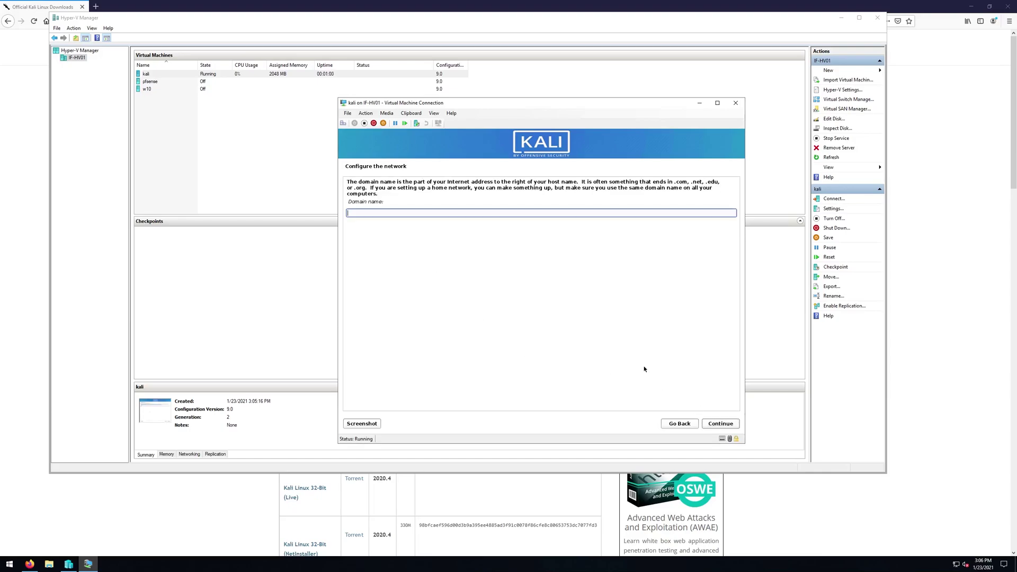
left_click(713, 426)
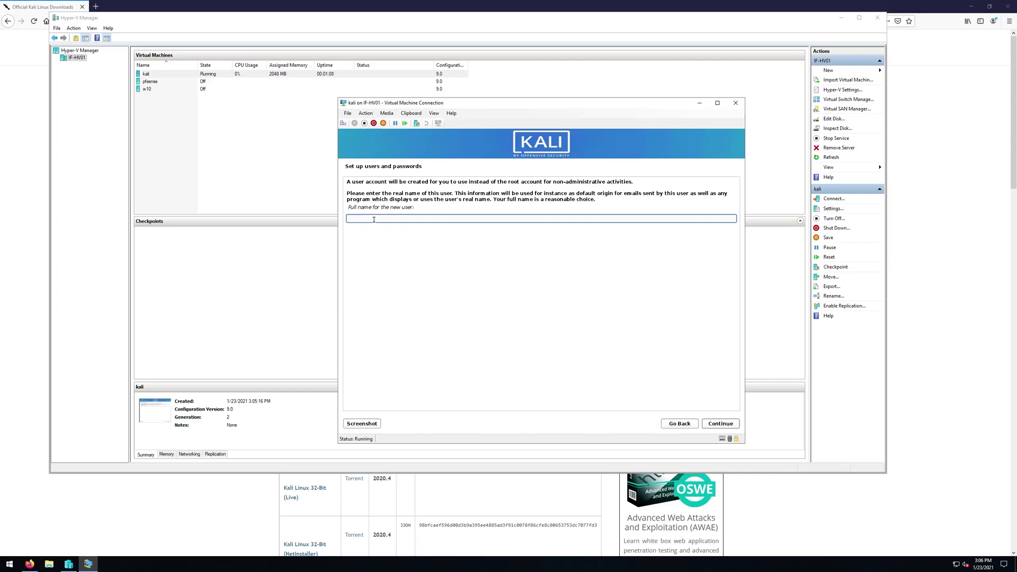
type("li")
left_click(707, 425)
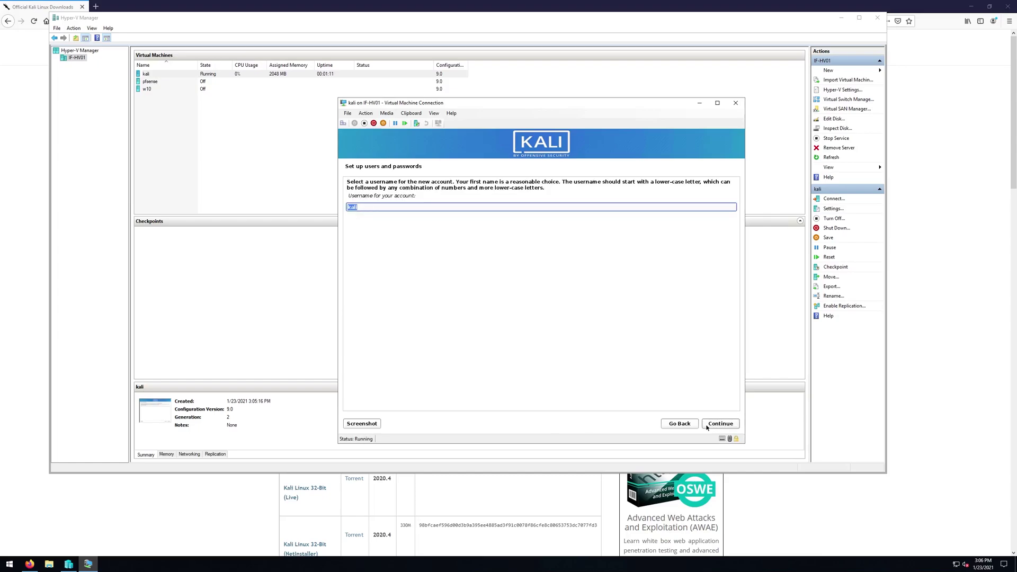
- Accept the username, then type and confirm the account password
double_click(367, 197)
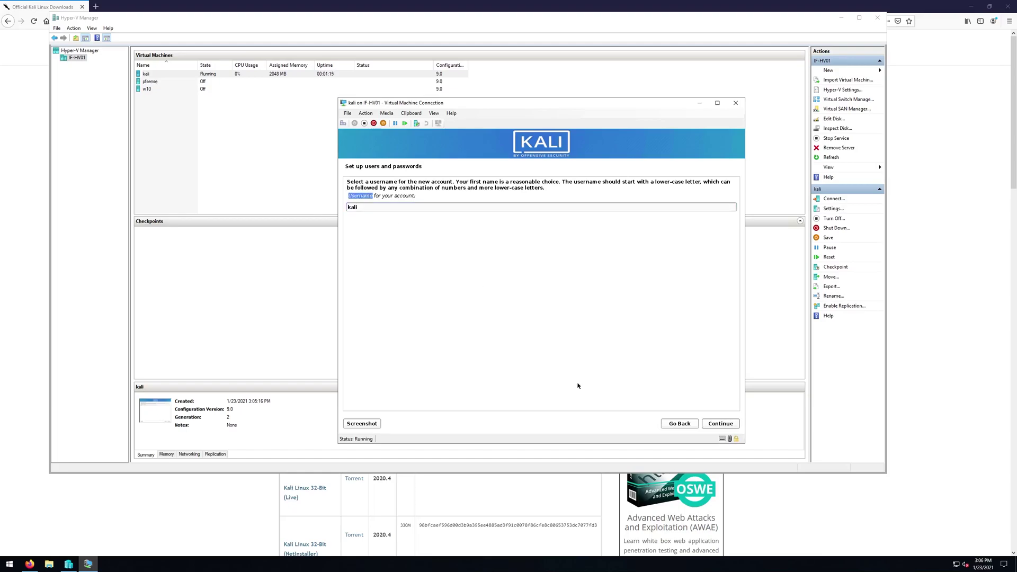
left_click(715, 427)
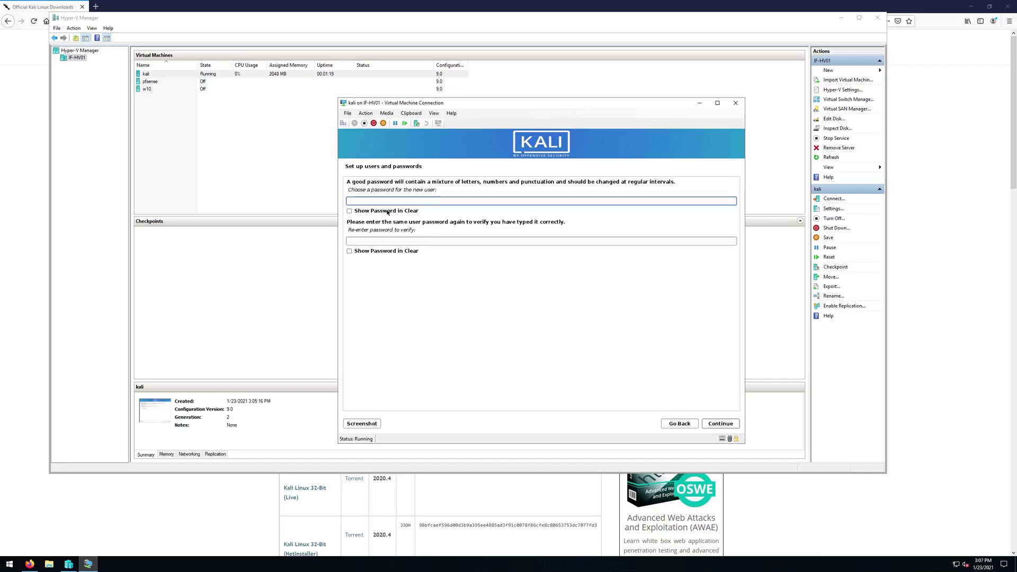
type("password1")
key("Tab")
key("Tab")
type("password1")
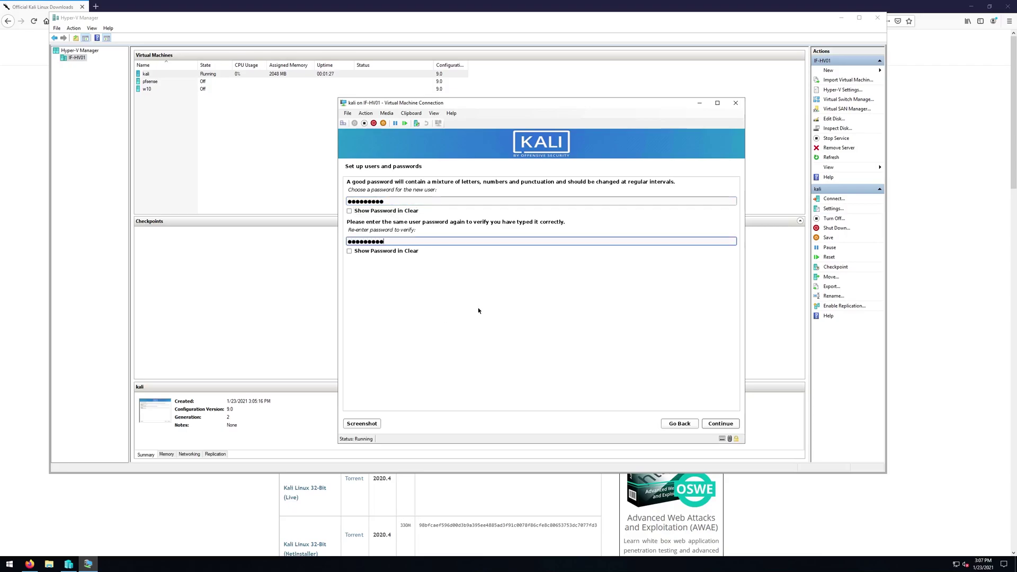
left_click(720, 423)
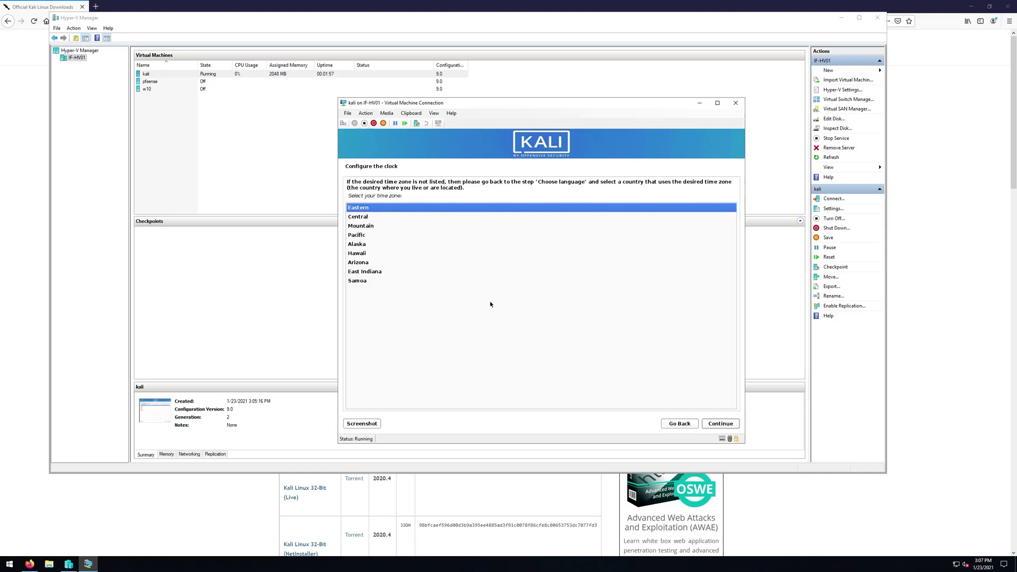
- Keep Eastern time and use guided whole-disk partitioning with all files in one partition
left_click(721, 423)
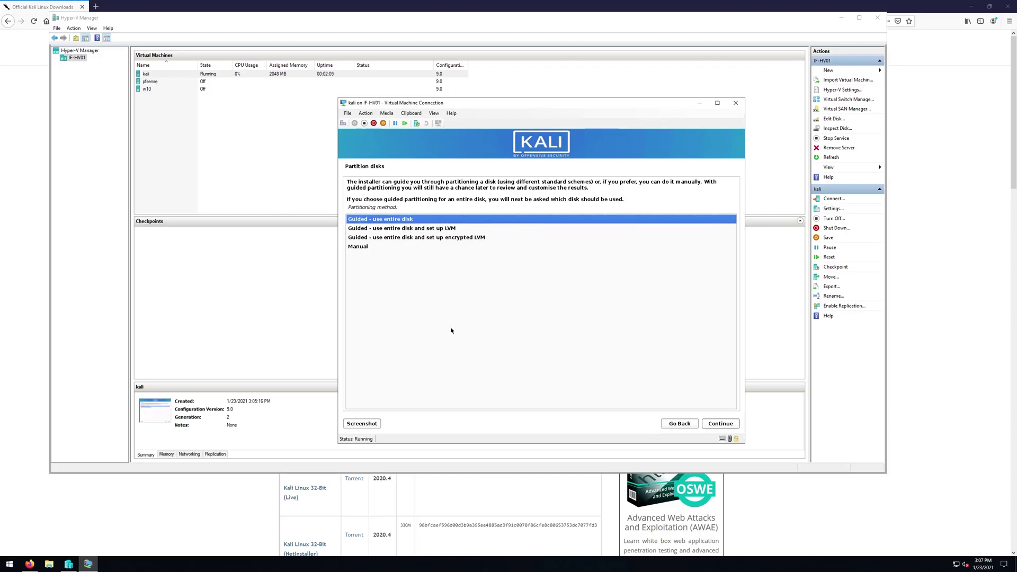
left_click(721, 423)
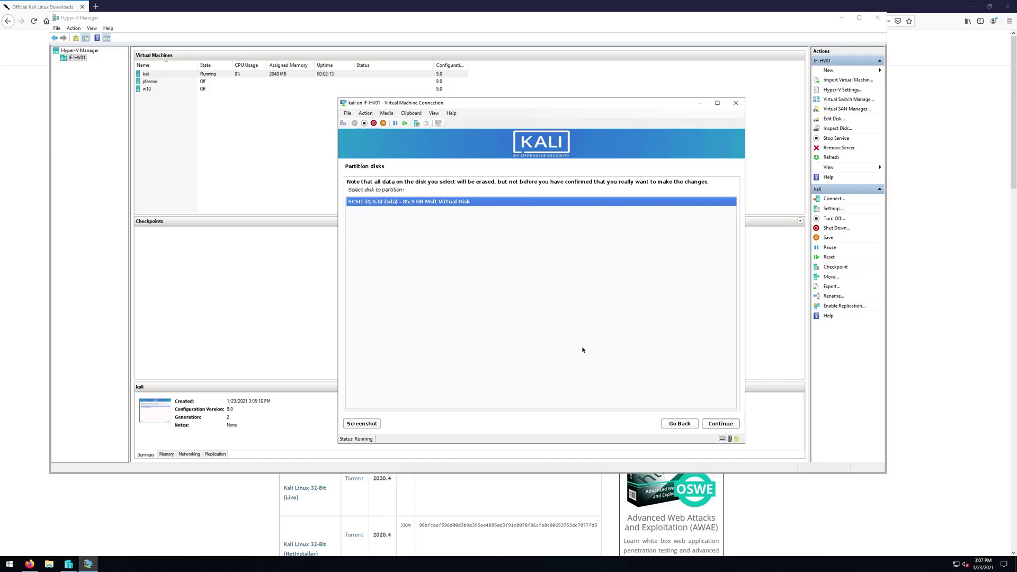
left_click(712, 422)
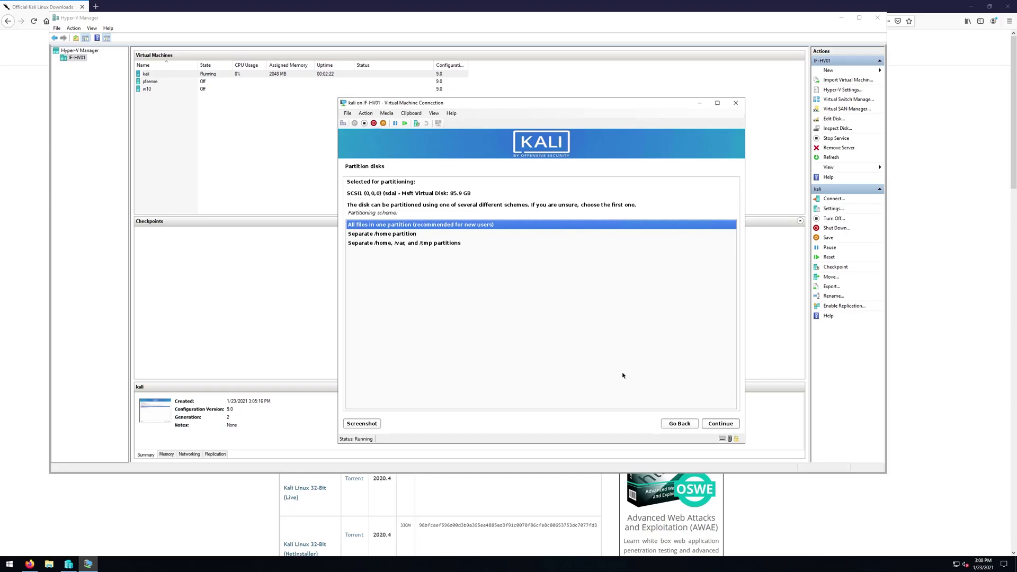
left_click(731, 425)
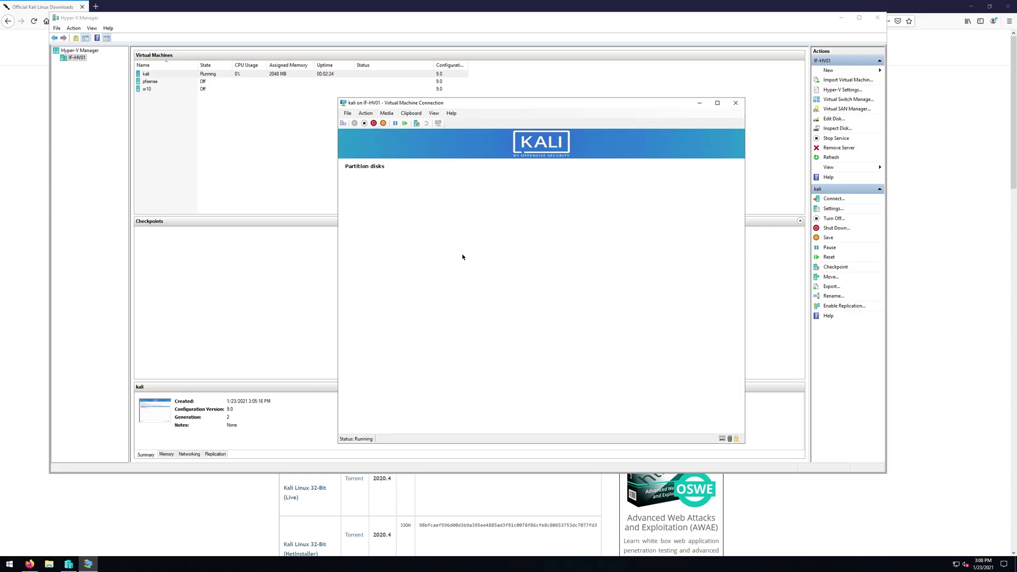
- Finish partitioning and confirm writing the changes to disk
left_click(719, 425)
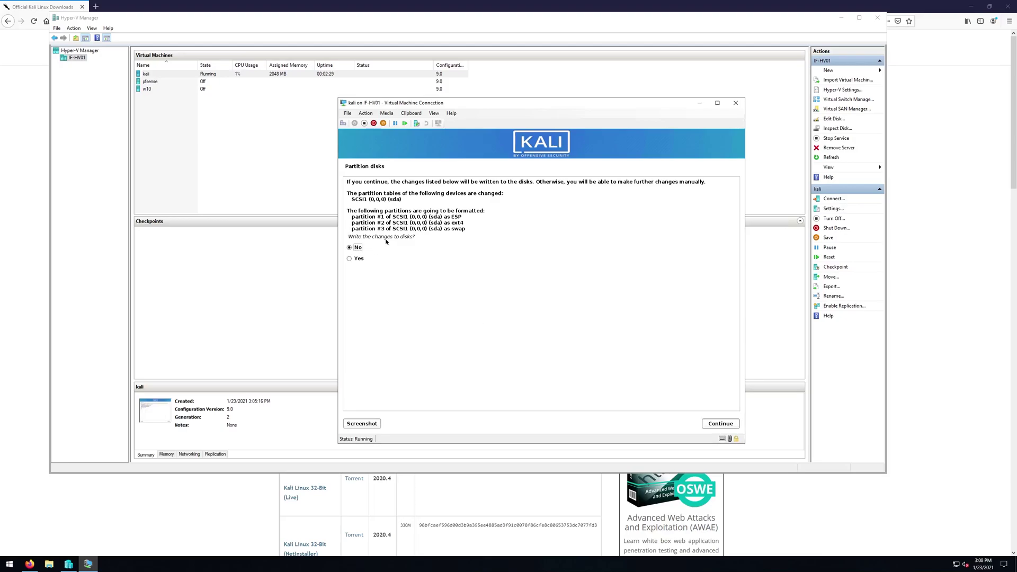
left_click(355, 258)
left_click(721, 425)
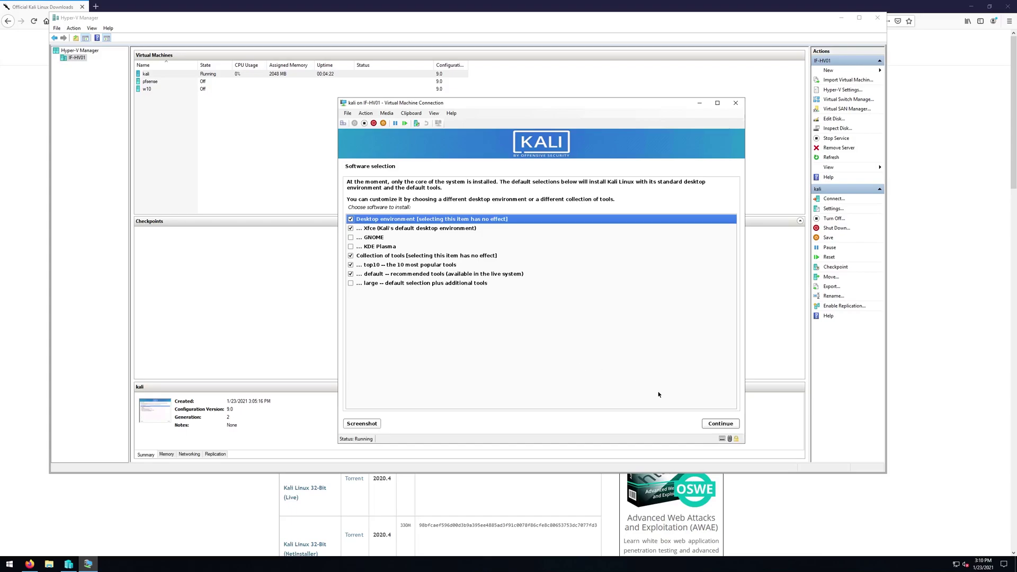
- Keep the default Xfce desktop and top10 tools selection and start installing
left_click(719, 424)
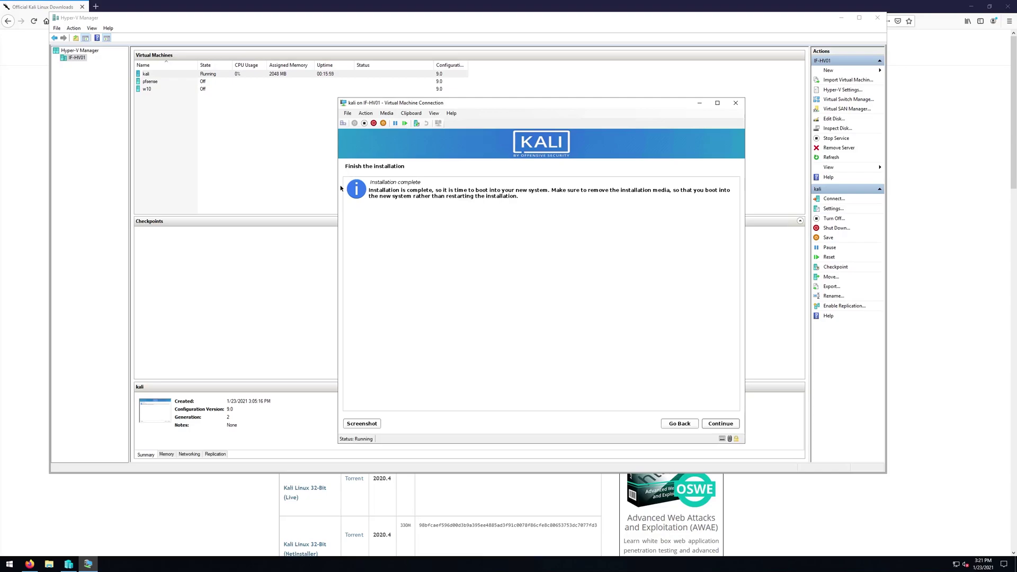
- Reboot into Kali GNU/Linux and enter the username at the login screen
key("Return")
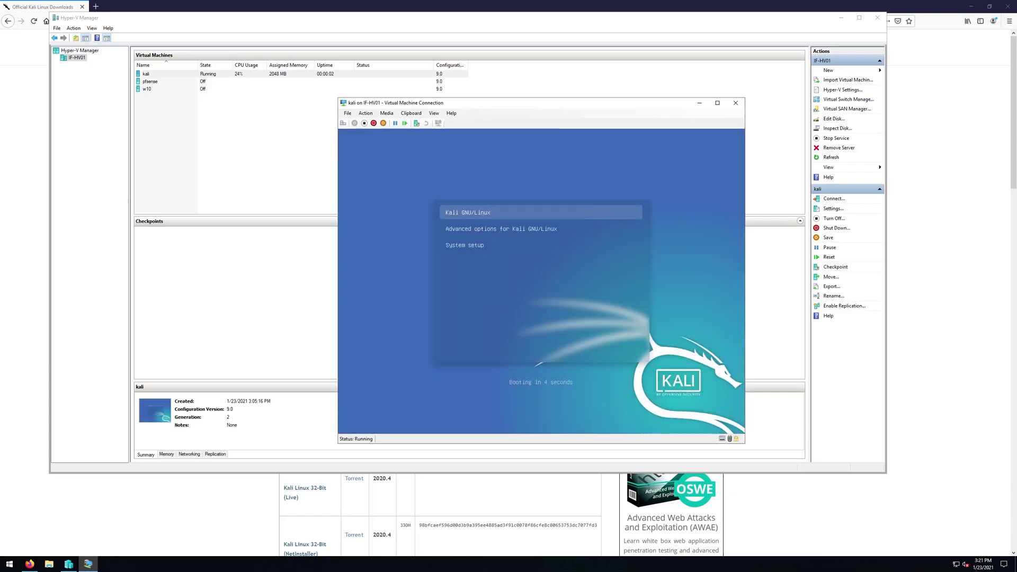
key("Return")
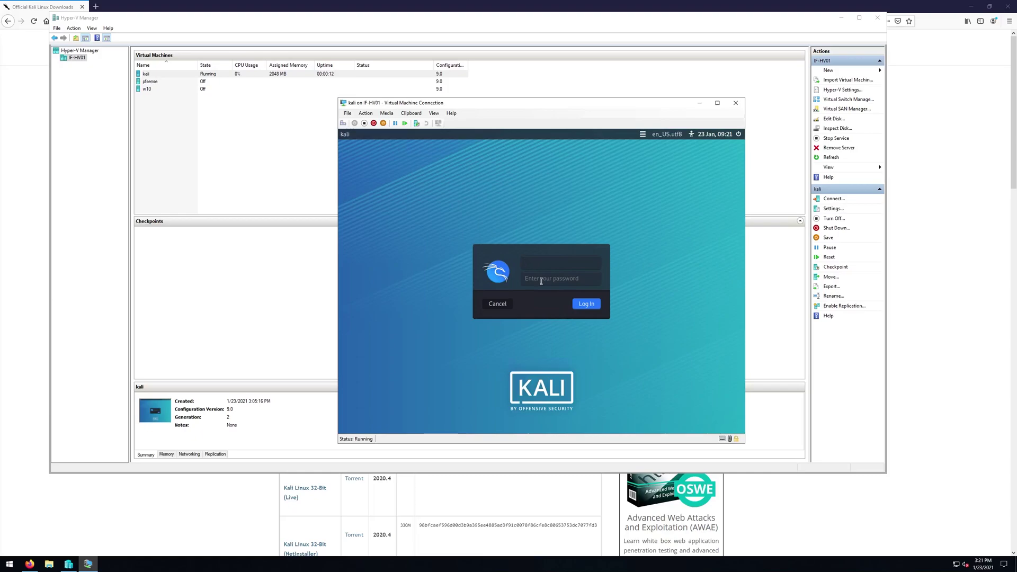
type("kali")
key("Return")
- Enter the password, then retype the corrected password to log in
type("*********")
key("Return")
type("kali")
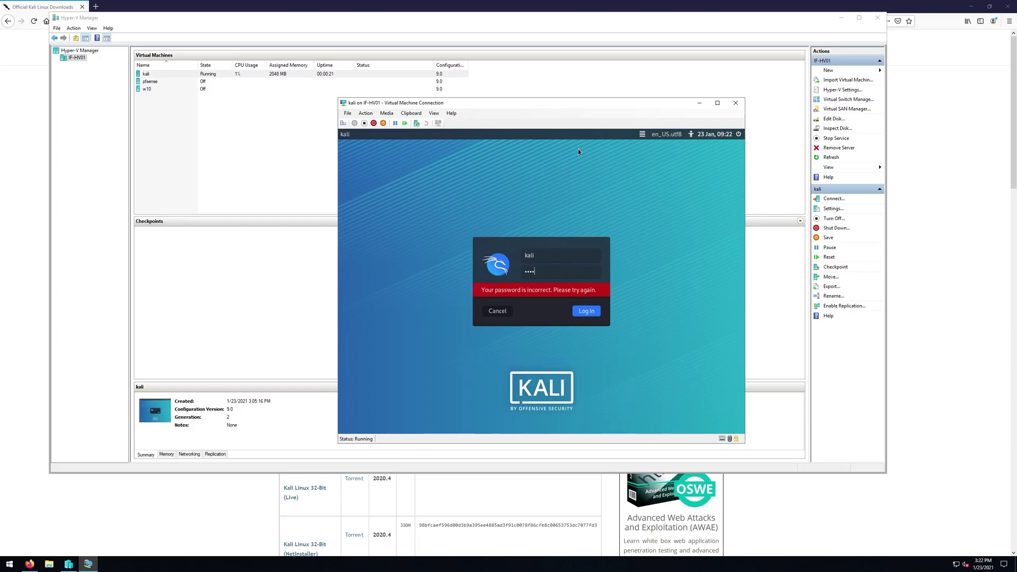
type("12")
key("Return")
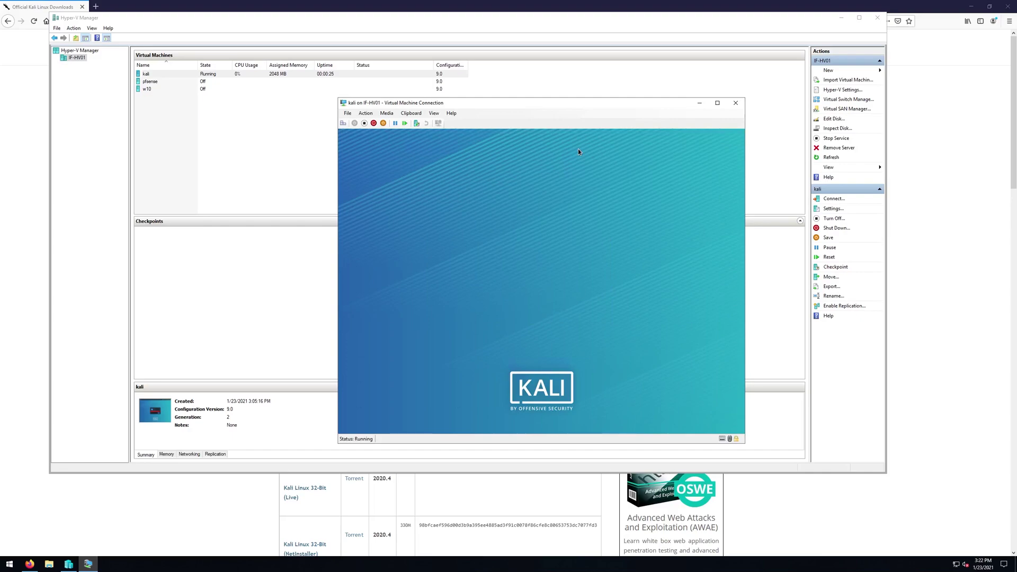